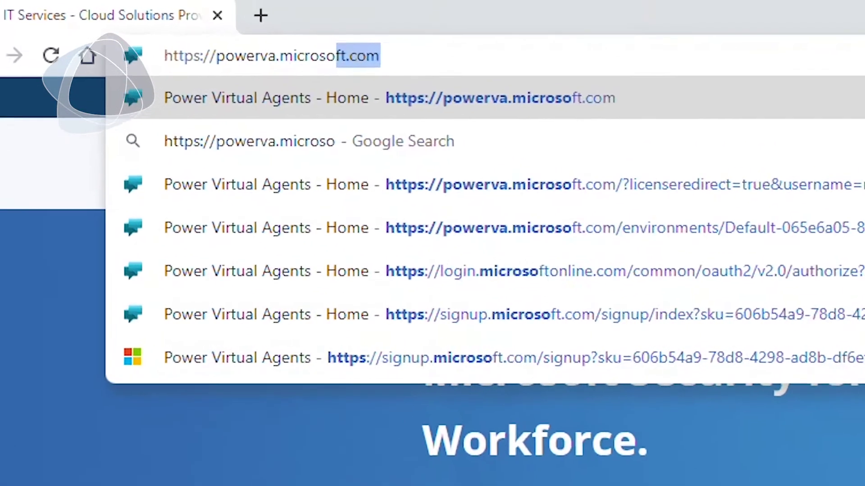
# Load powerva.microsoft.com in Chrome to reach the Create a new bot form
pyautogui.write('ft.com')
pyautogui.press('Return')
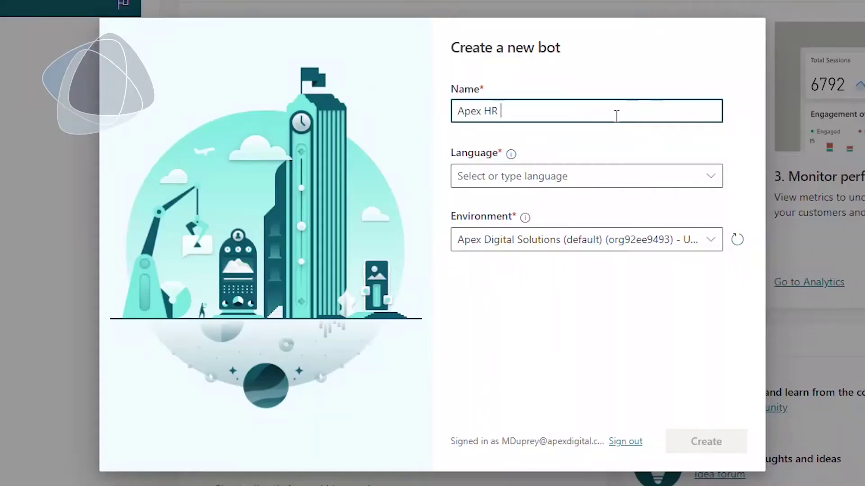
# Name the bot 'Apex HR Test Bot', set its language to English (US), and create it
pyautogui.write(' Test Bot')
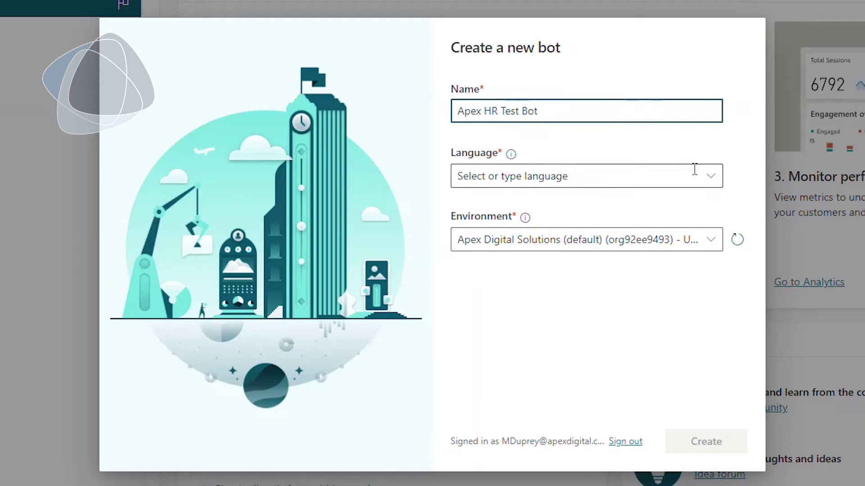
pyautogui.click(710, 175)
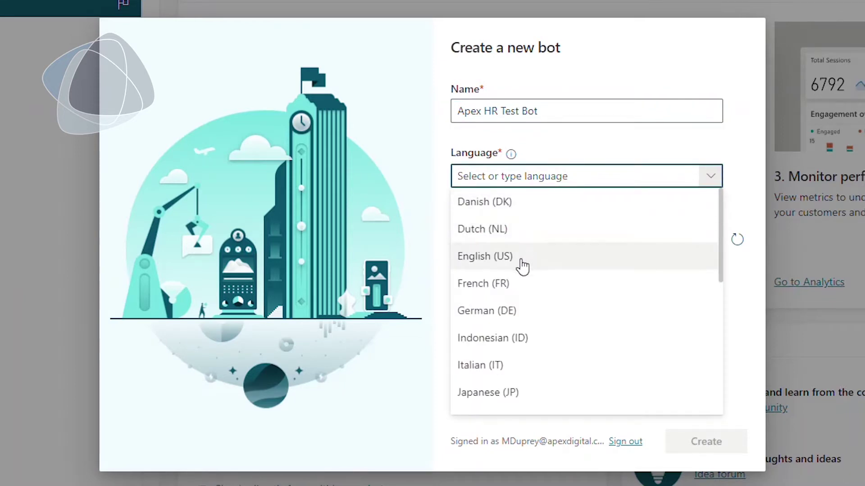
pyautogui.click(520, 258)
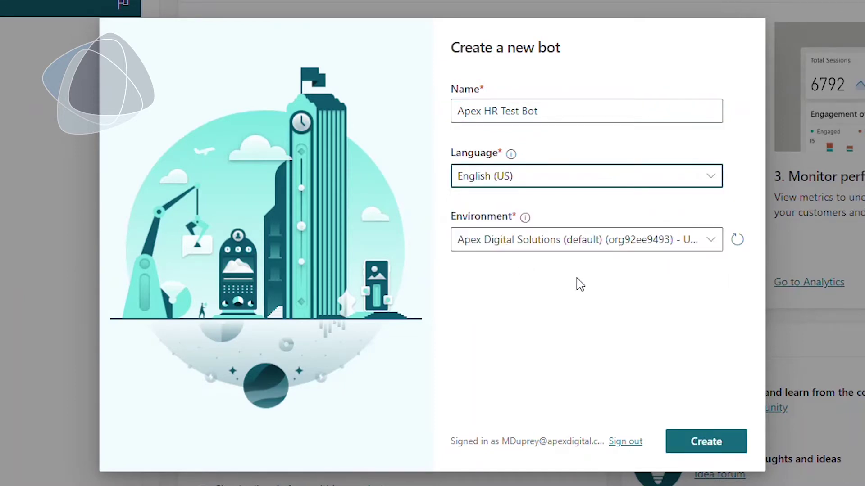
pyautogui.click(715, 442)
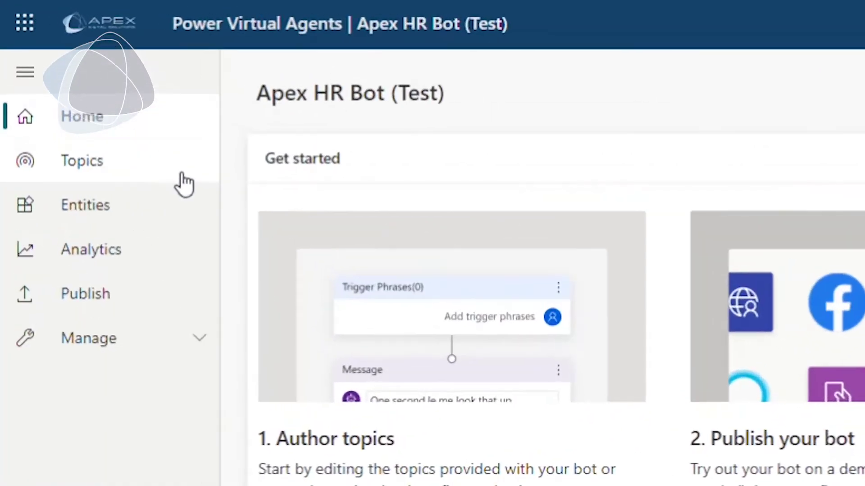
# Create a new topic named 'Bot Greeting'
pyautogui.click(85, 82)
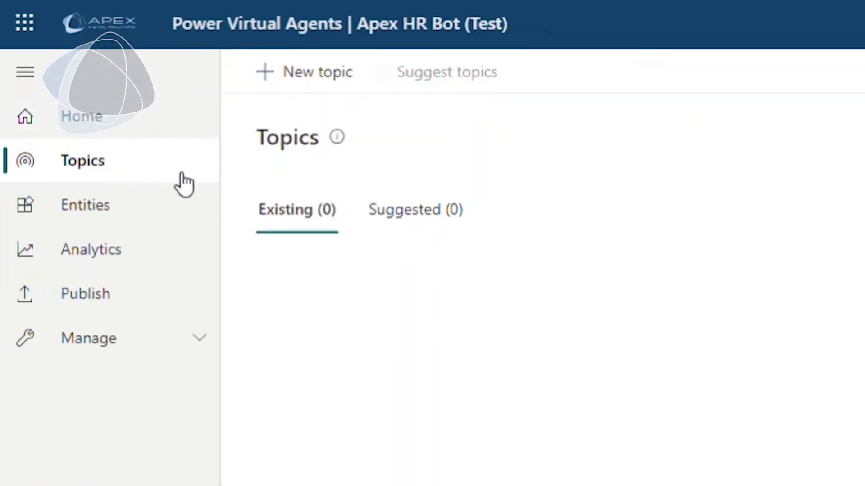
pyautogui.click(293, 81)
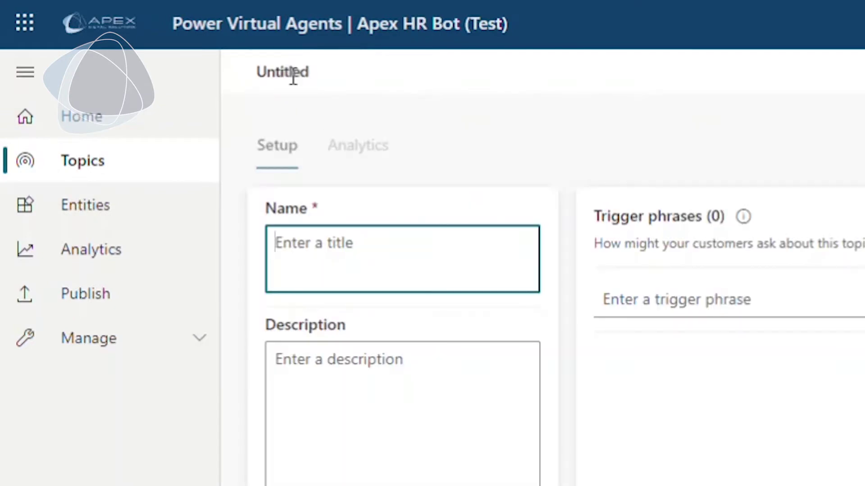
pyautogui.write('Bot Greeting')
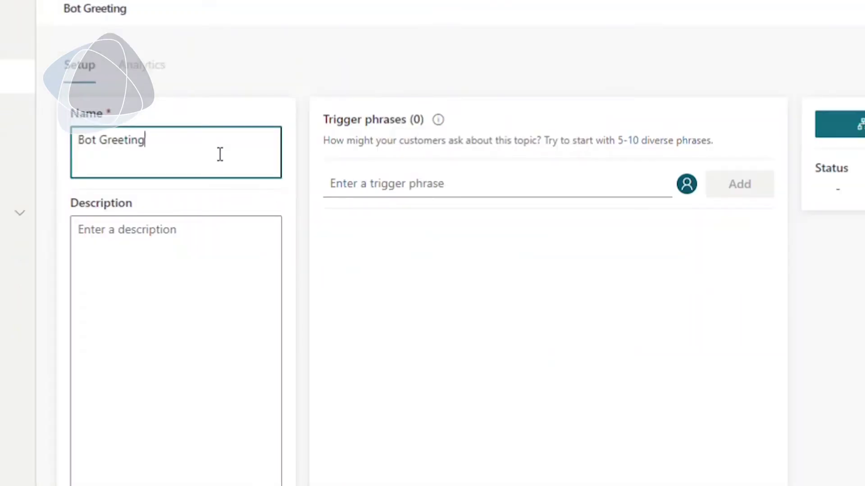
pyautogui.press('Tab')
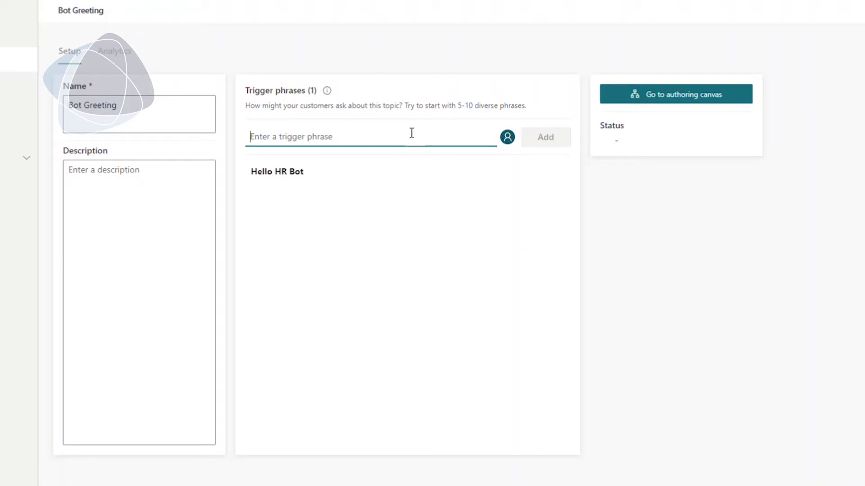
# Add 'Hello' and 'Hi!' as trigger phrases for the topic
pyautogui.write('Hello')
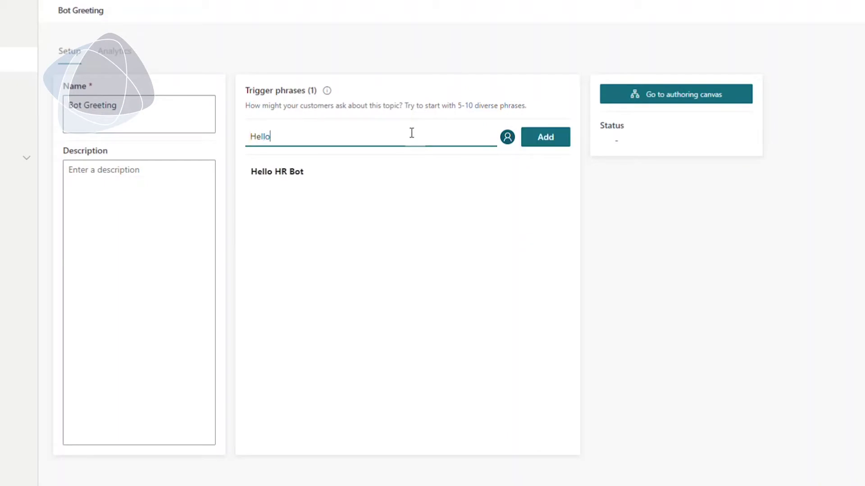
pyautogui.press('Return')
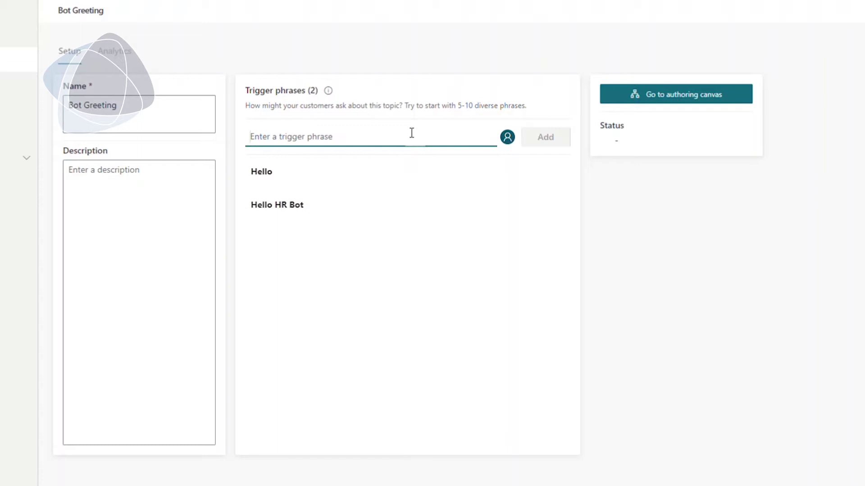
pyautogui.write('Hi!')
pyautogui.press('Return')
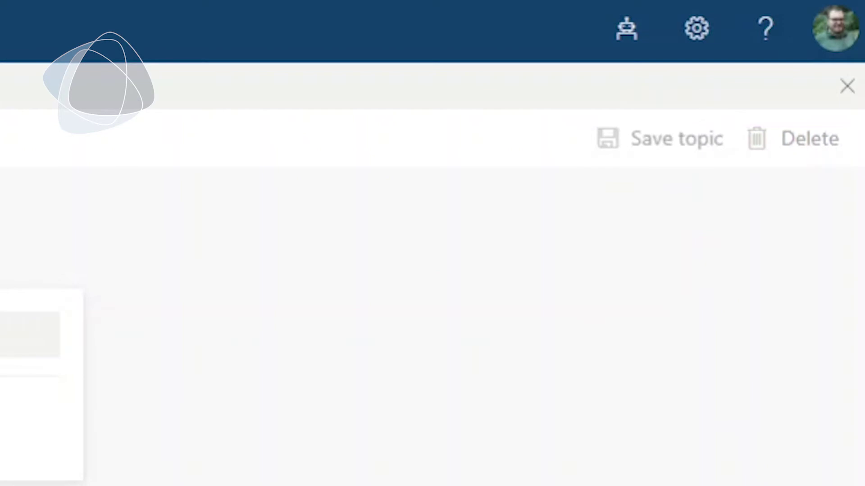
# Make the topic's first message read 'Hello! I am ready to assist you.'
pyautogui.click(731, 85)
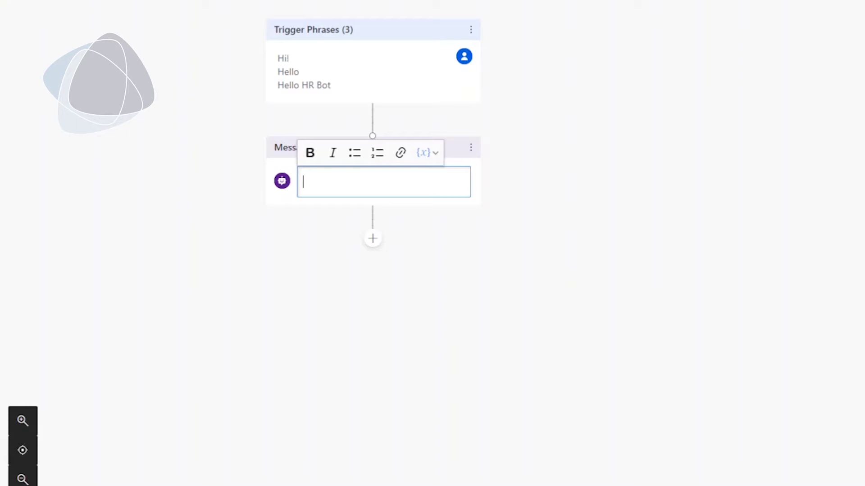
pyautogui.write('Hello! ')
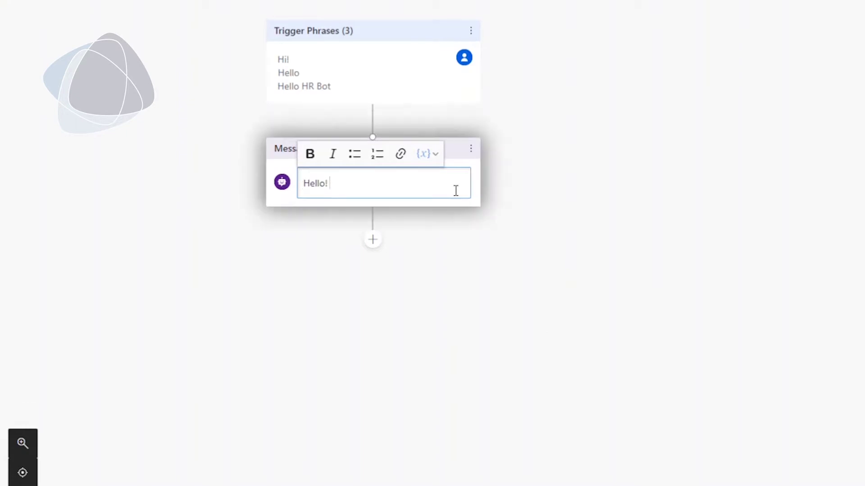
pyautogui.write('I am ready to ass')
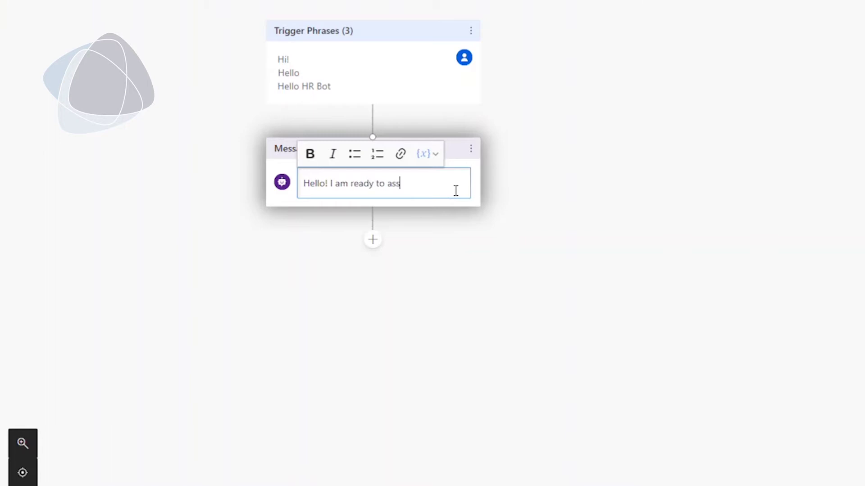
pyautogui.write('ist you.')
pyautogui.click(373, 239)
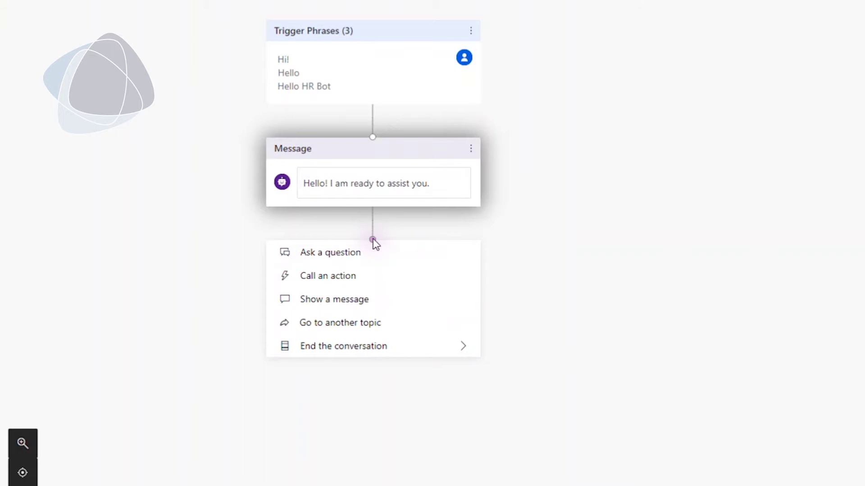
# Ask 'How can I help you today?' with options 'Request time-off.' and 'Review benefits'
pyautogui.click(463, 252)
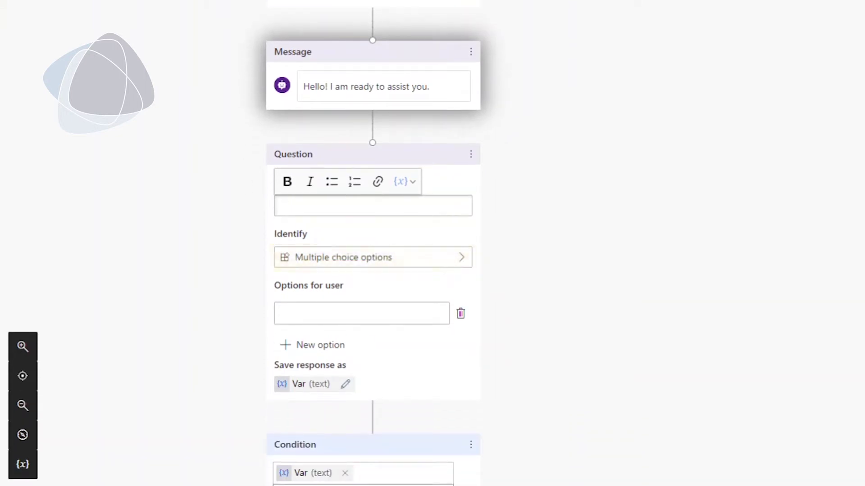
pyautogui.write('Request time-off.Rev')
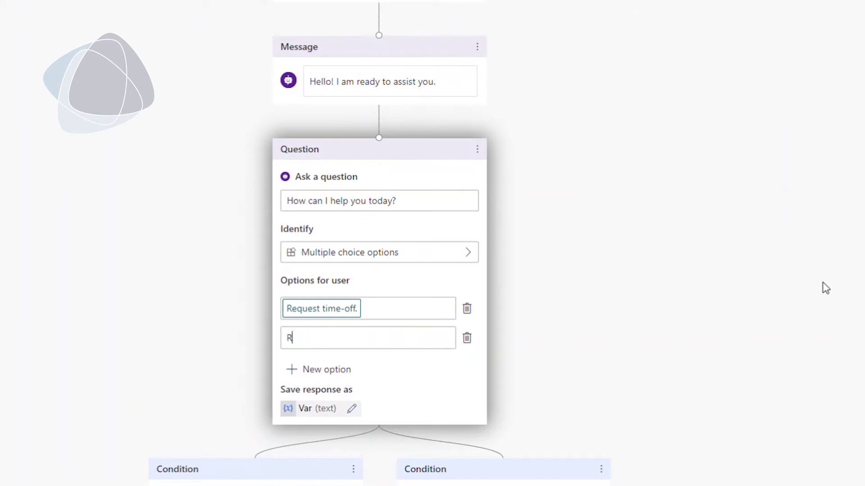
pyautogui.write('iew benefits')
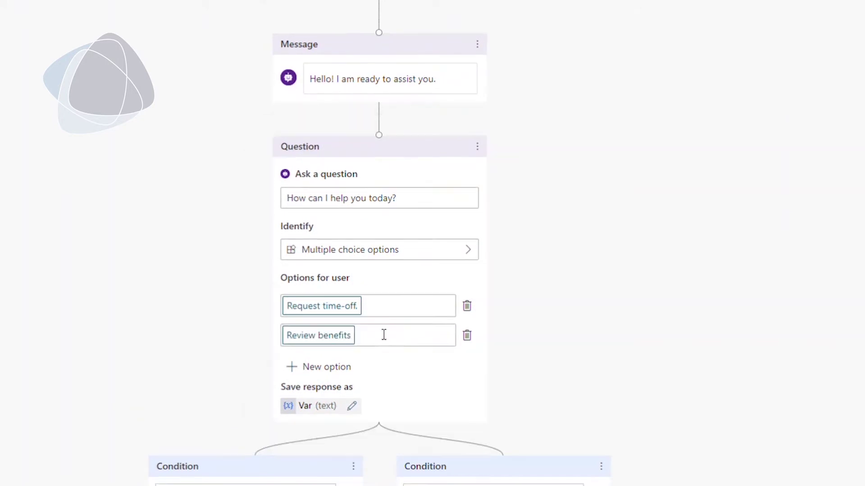
pyautogui.scroll(-3, 582, 387)
pyautogui.scroll(-2, 579, 359)
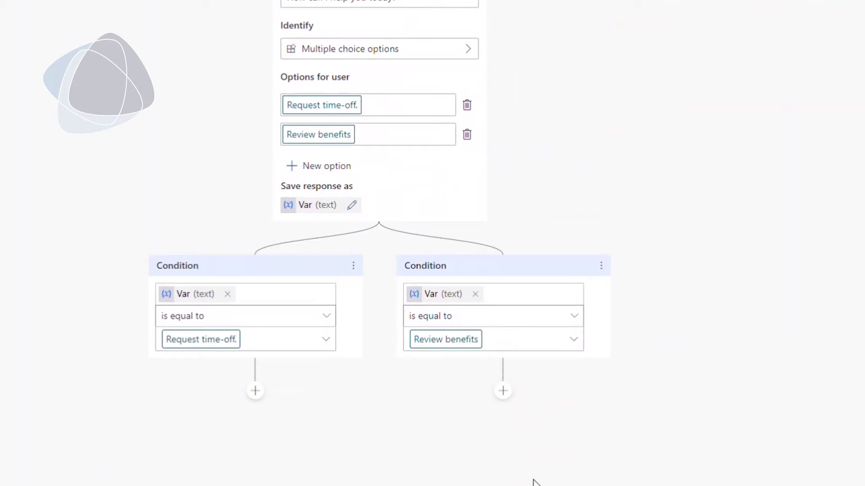
pyautogui.click(255, 390)
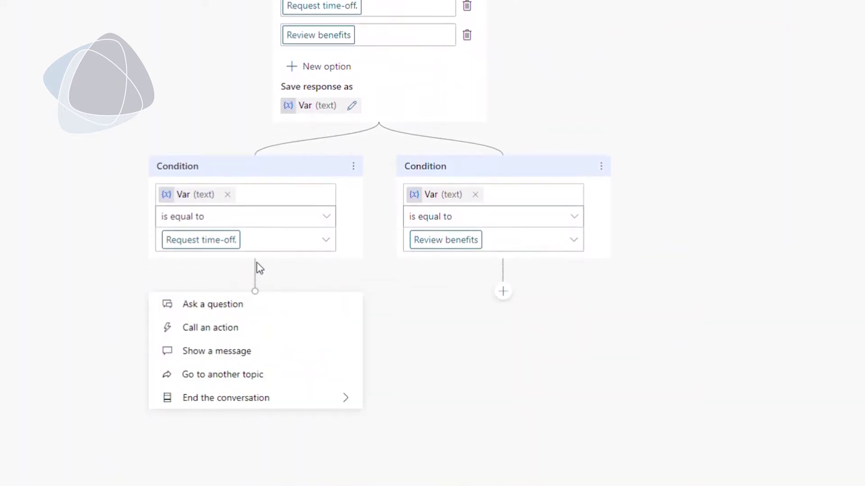
# Ask 'What day would you like to take off?' and capture the answer as Date and time
pyautogui.click(257, 305)
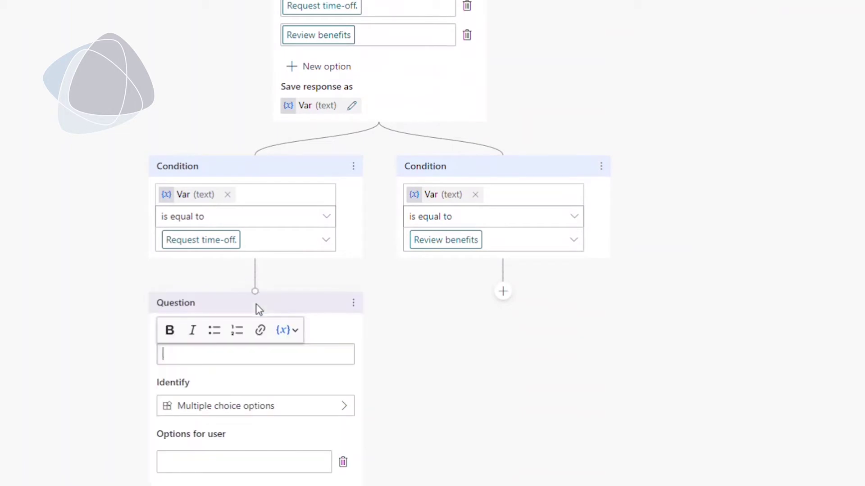
pyautogui.scroll(-2, 482, 339)
pyautogui.write('What day would you like ')
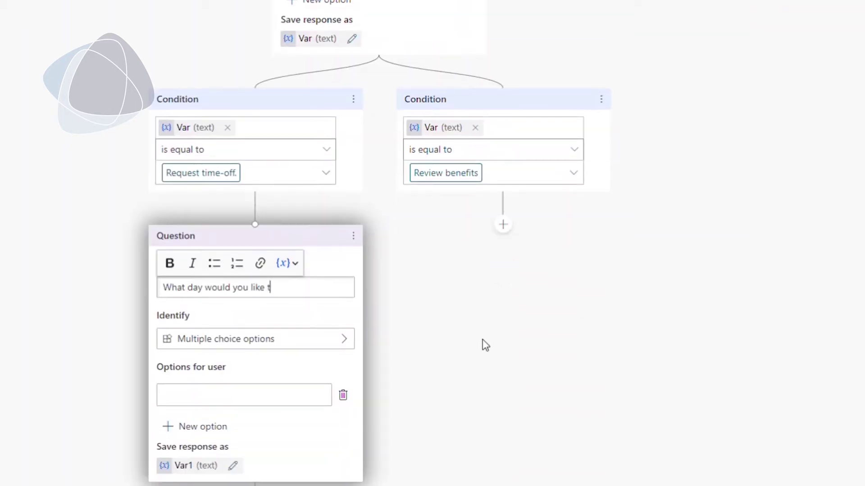
pyautogui.write('to take off?')
pyautogui.click(344, 342)
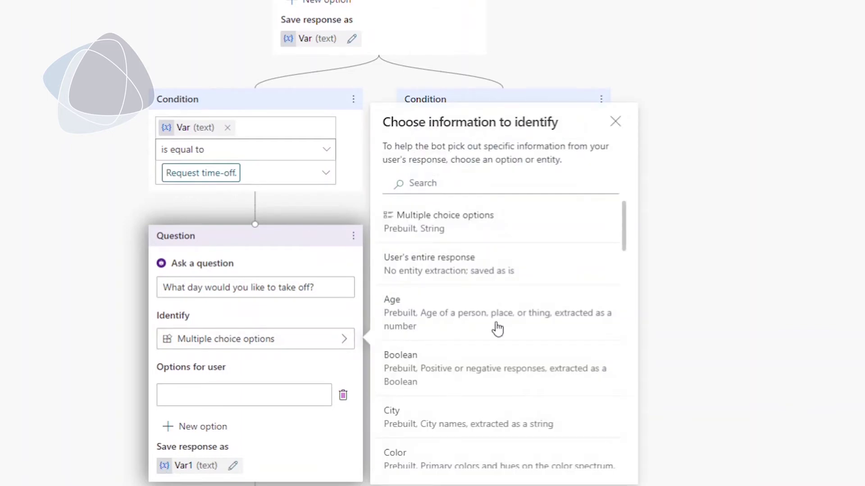
pyautogui.scroll(-5, 536, 363)
pyautogui.click(537, 365)
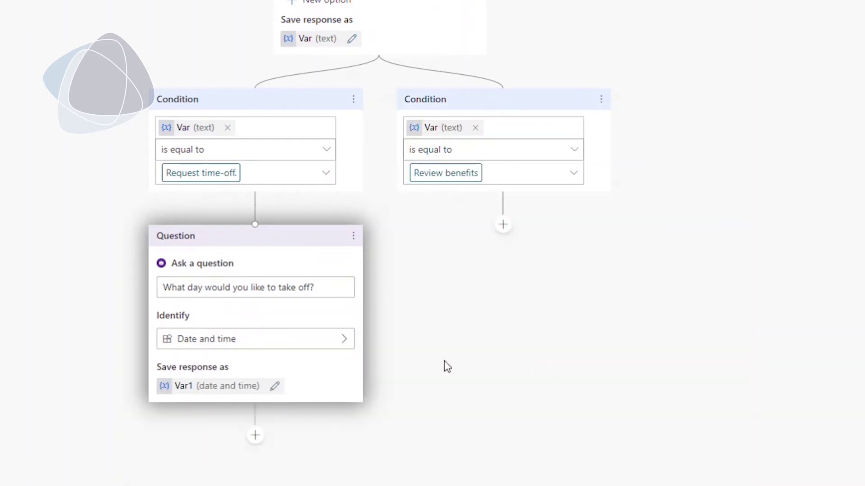
pyautogui.scroll(-3, 342, 367)
# Follow with the message 'Okay! I will send a request to your supervisor for approval'
pyautogui.click(257, 369)
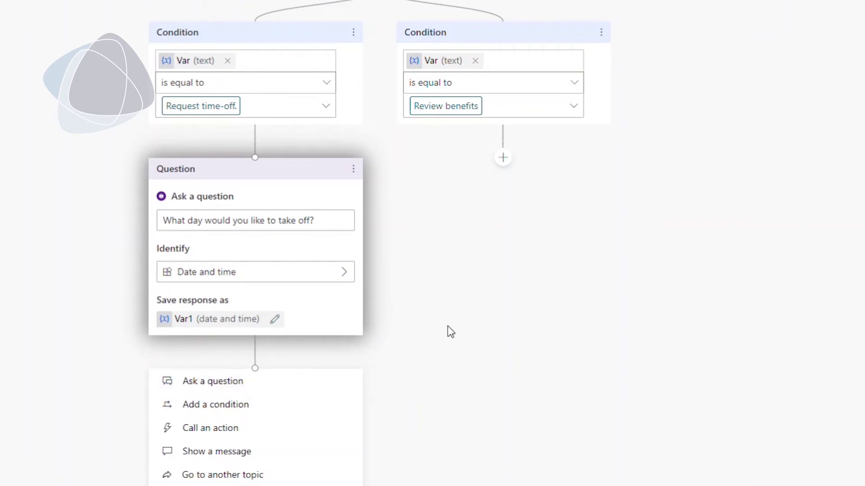
pyautogui.scroll(-4, 448, 330)
pyautogui.scroll(-2, 448, 330)
pyautogui.scroll(-2, 446, 328)
pyautogui.scroll(-1, 428, 309)
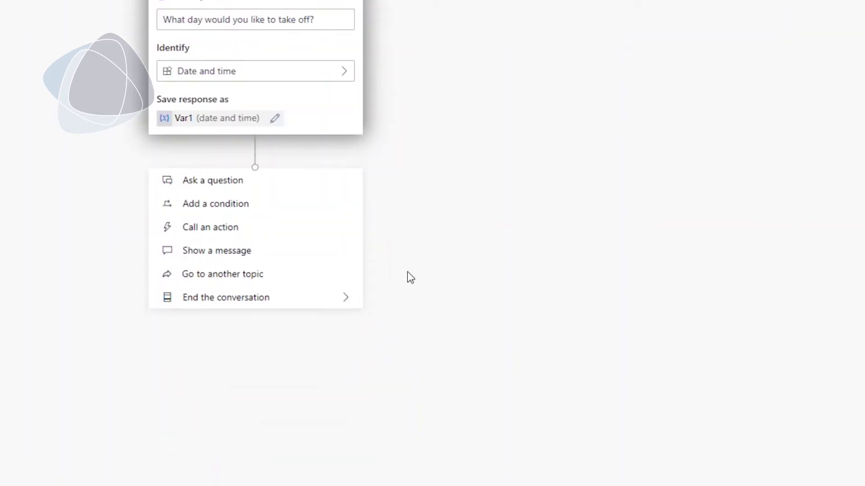
pyautogui.click(263, 252)
pyautogui.write('Okay! I will send a request to your supervisor ')
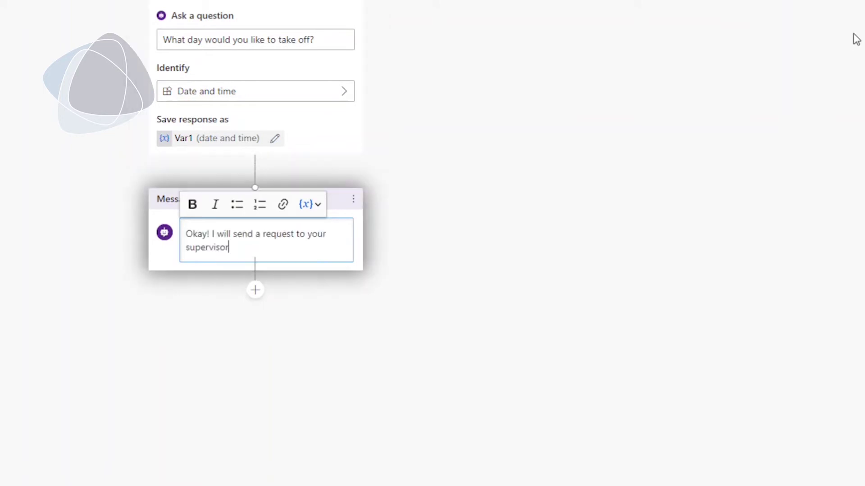
pyautogui.write('for appro')
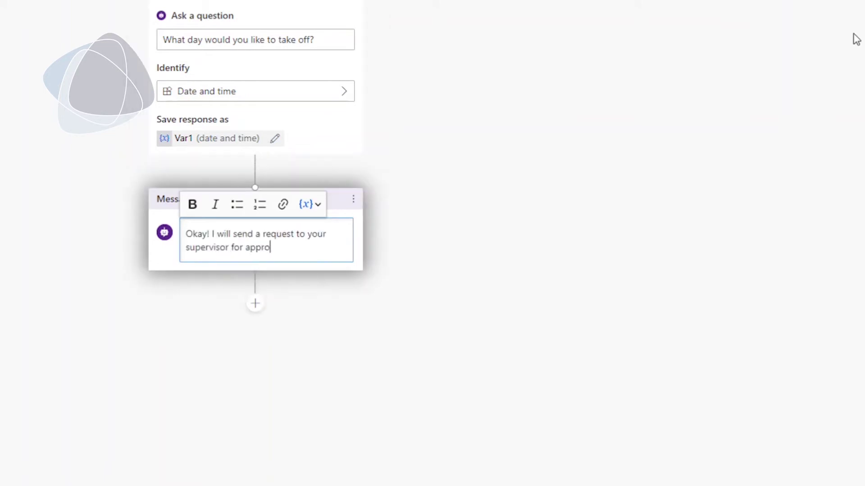
pyautogui.write('val.')
# Add a call to the Manager Approval flow after the approval message
pyautogui.click(255, 304)
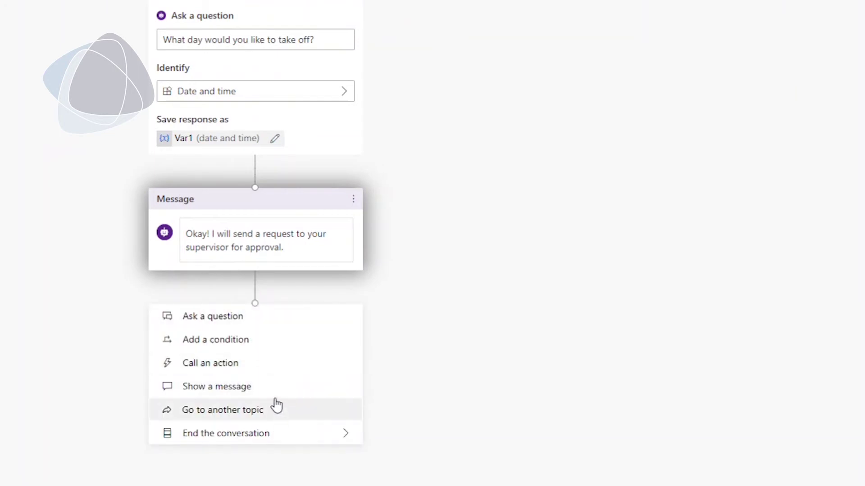
pyautogui.click(268, 366)
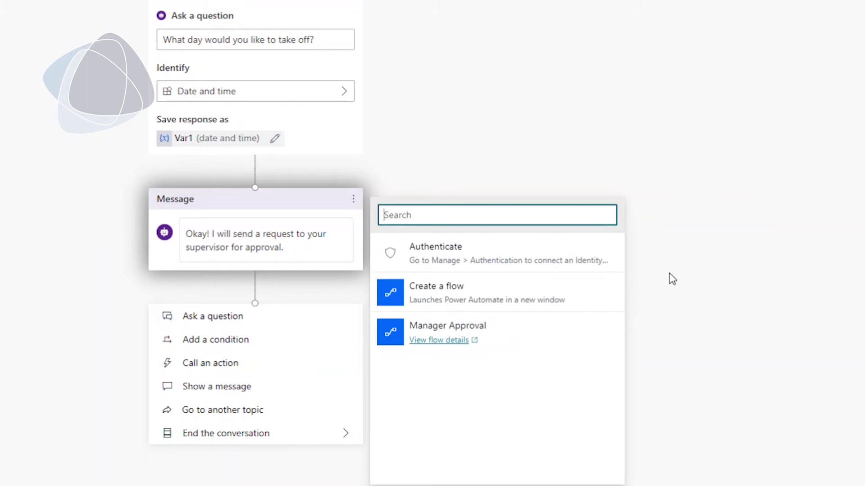
pyautogui.click(524, 339)
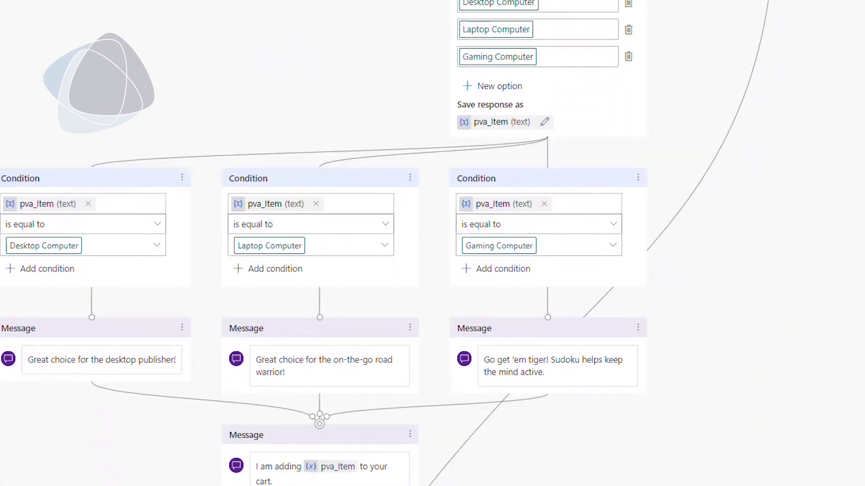
pyautogui.scroll(-1, 433, 243)
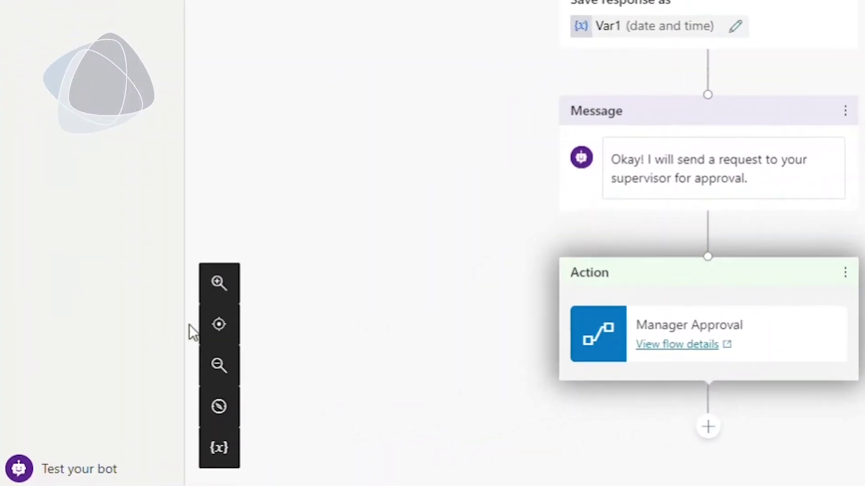
# Test-chat 'Hello HR Bot.', choose Request time-off., track topics, and answer September 21st, 2020
pyautogui.click(66, 475)
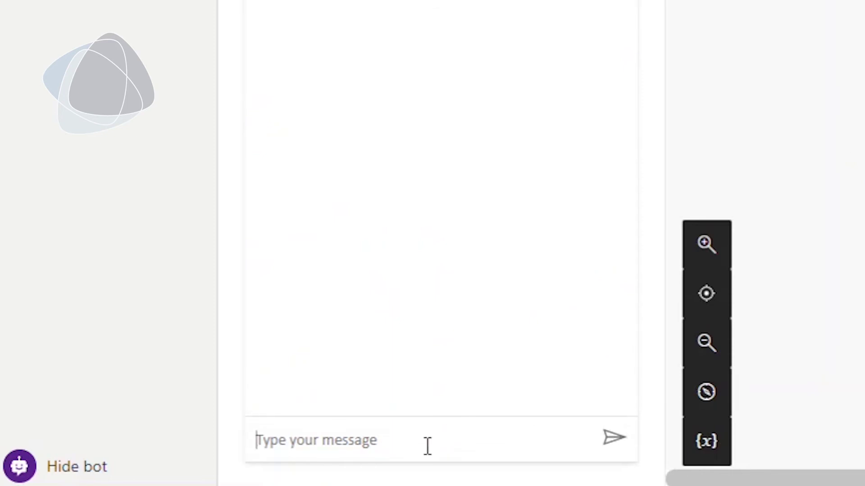
pyautogui.write('Hello HR Bot.')
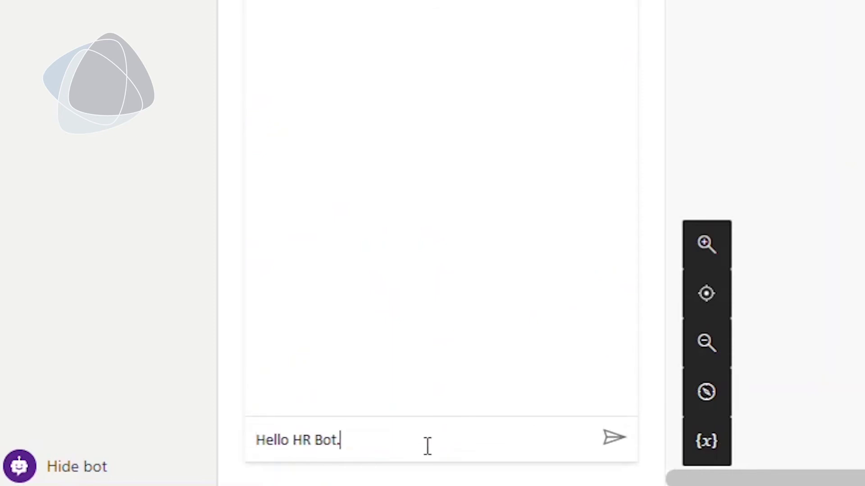
pyautogui.press('Return')
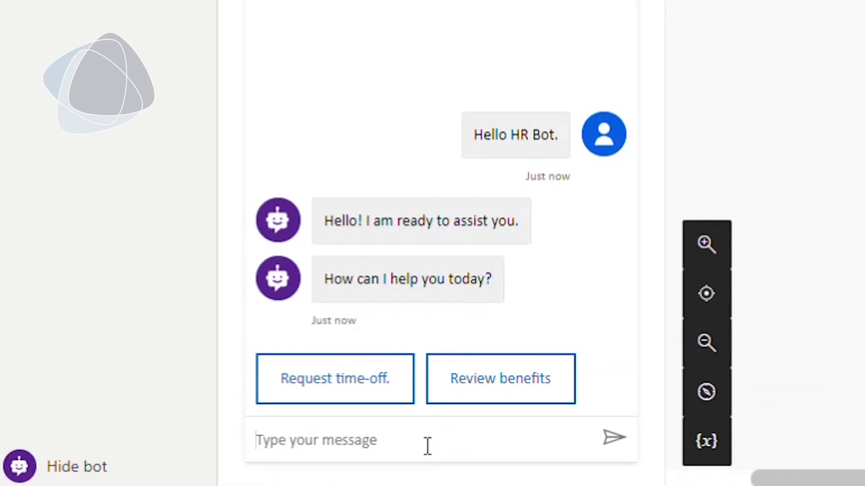
pyautogui.click(355, 375)
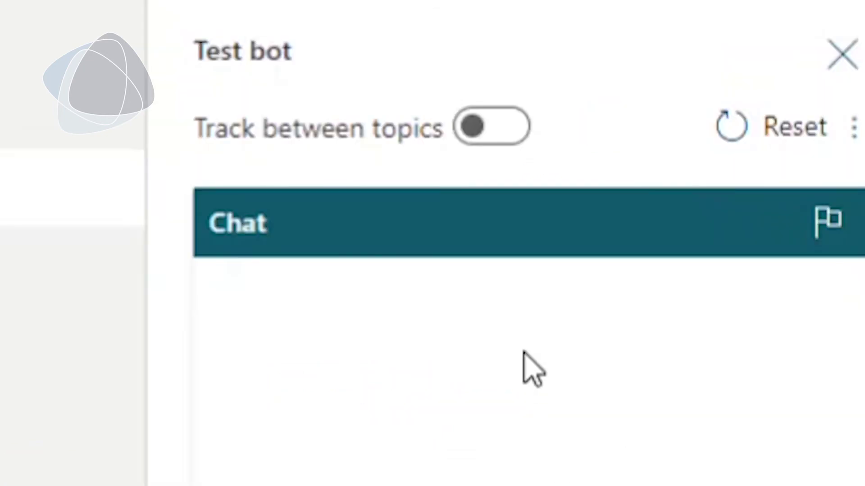
pyautogui.click(470, 126)
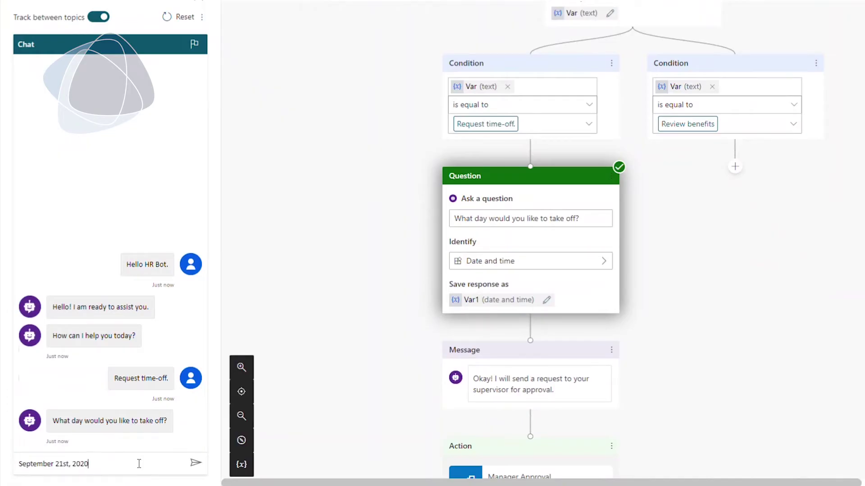
pyautogui.write('.')
pyautogui.press('Return')
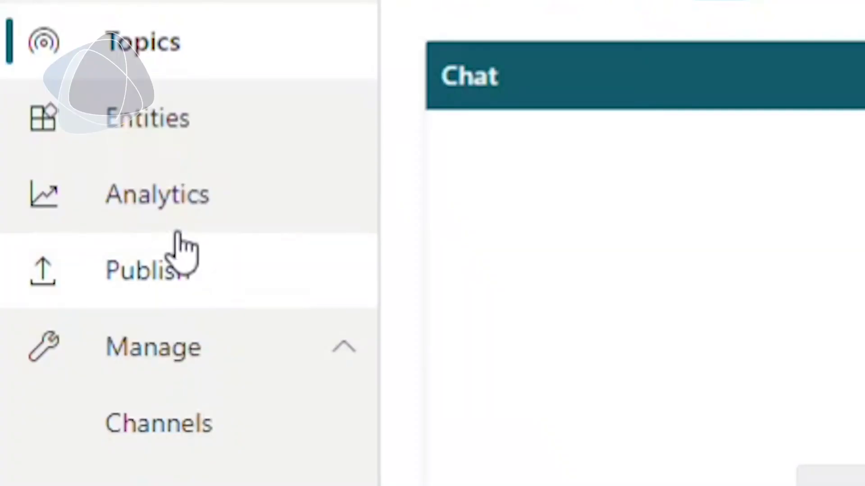
# Publish the bot's latest content, then open the Channels page under Manage
pyautogui.click(175, 231)
pyautogui.click(177, 276)
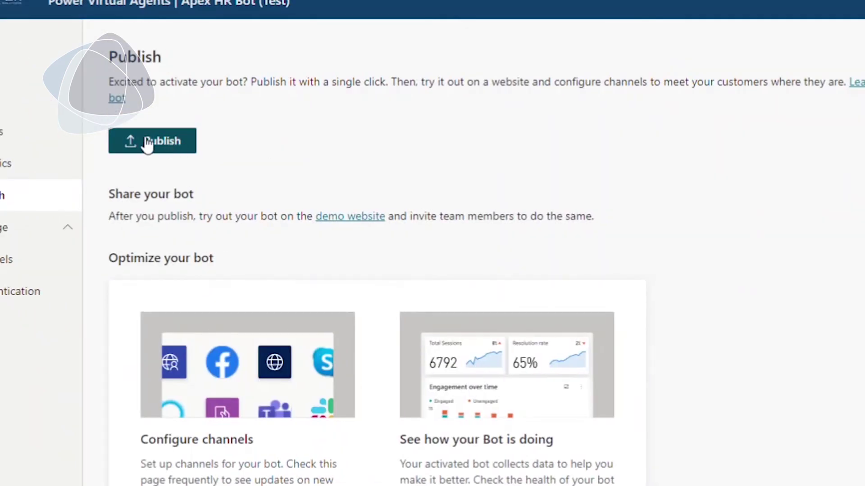
pyautogui.click(146, 144)
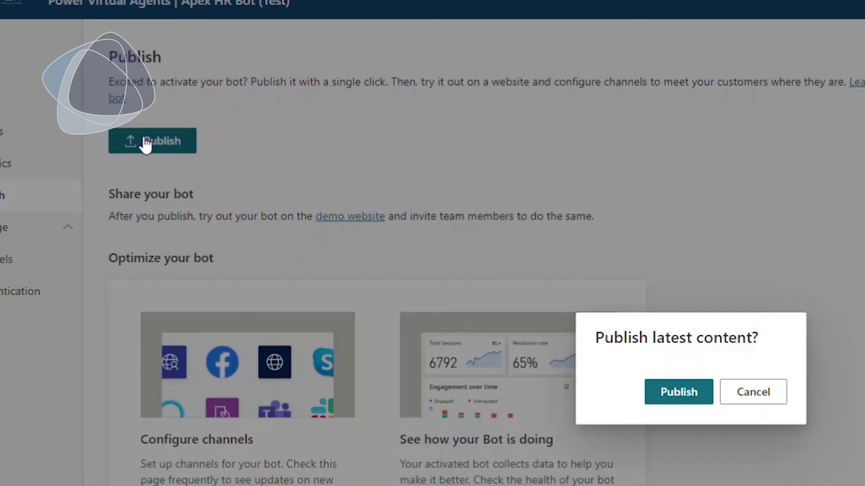
pyautogui.click(679, 398)
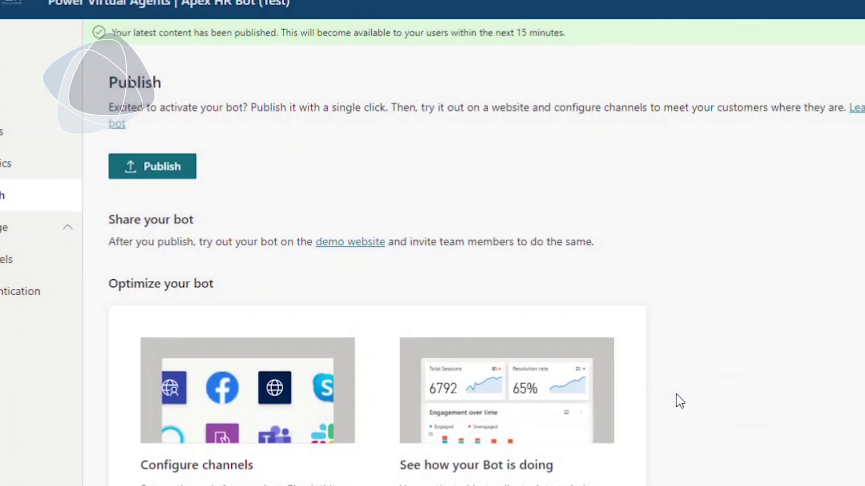
pyautogui.click(91, 151)
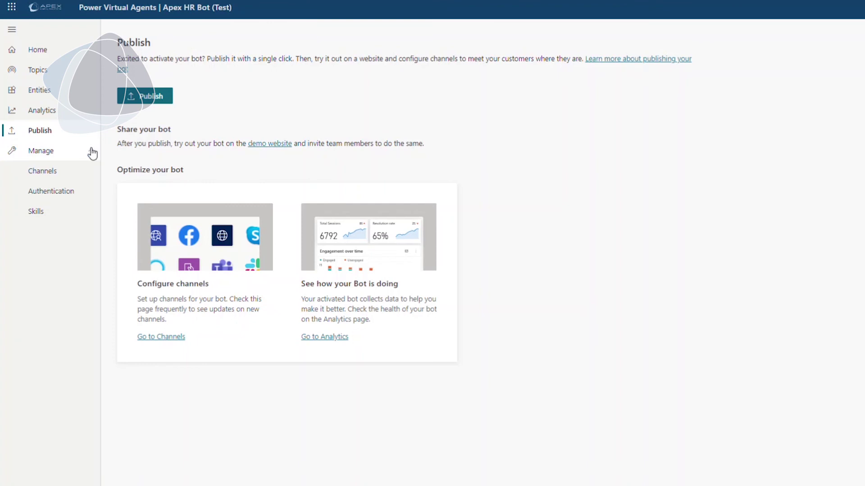
pyautogui.click(86, 172)
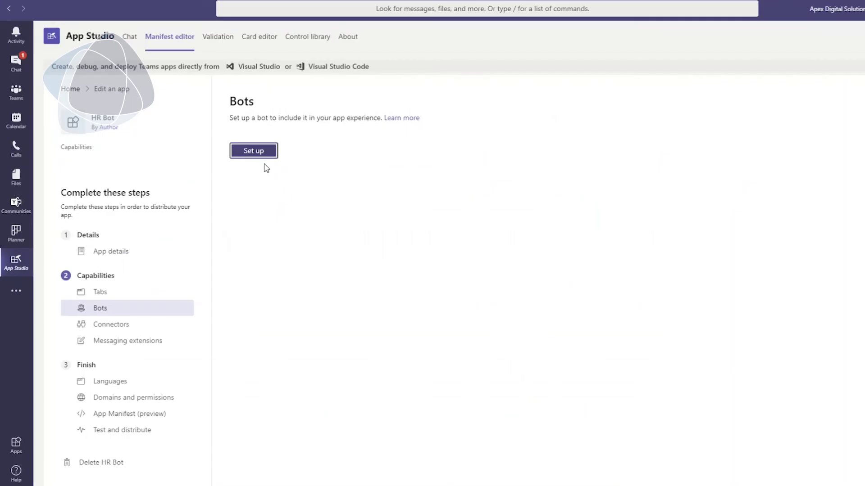
# Start setting up a bot under Capabilities > Bots for the HR Bot app
pyautogui.click(255, 151)
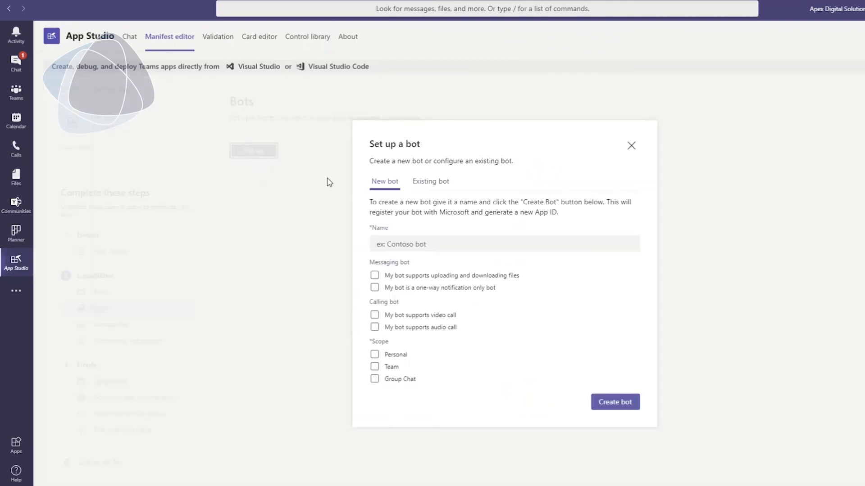